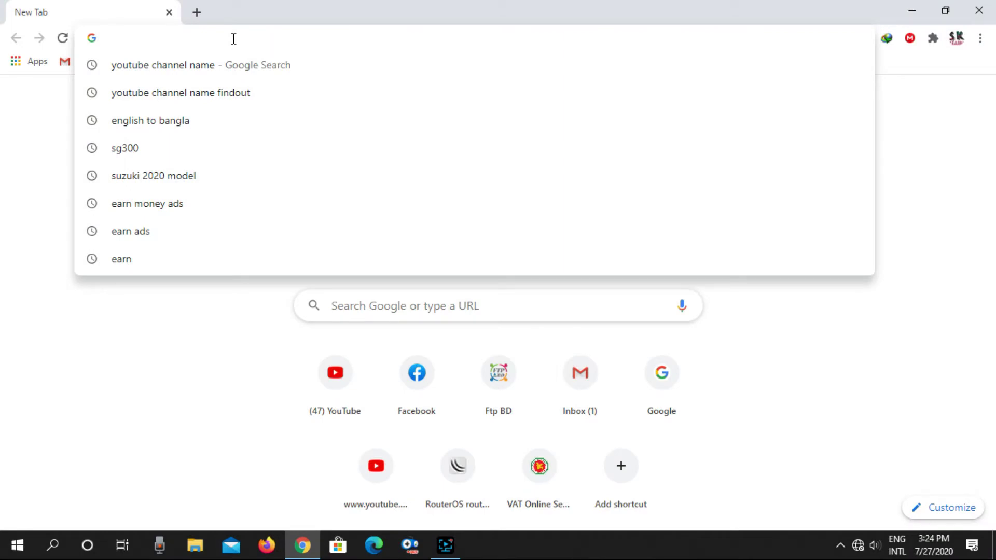
type("1")
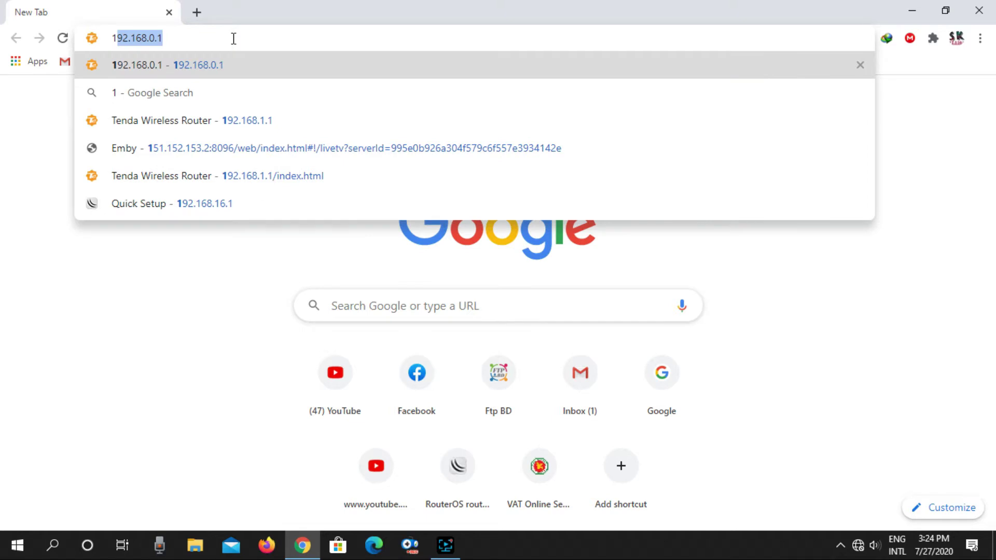
type("92")
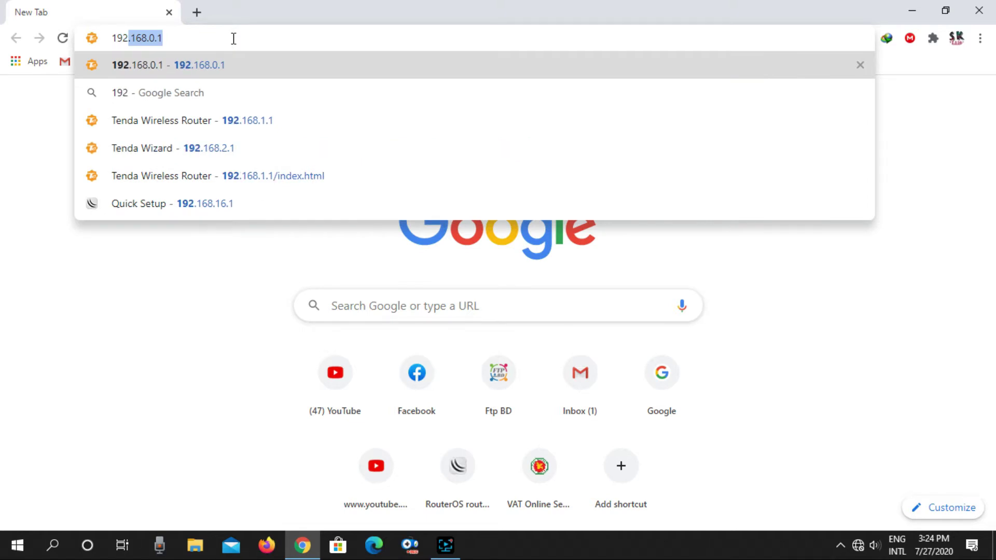
type(".1")
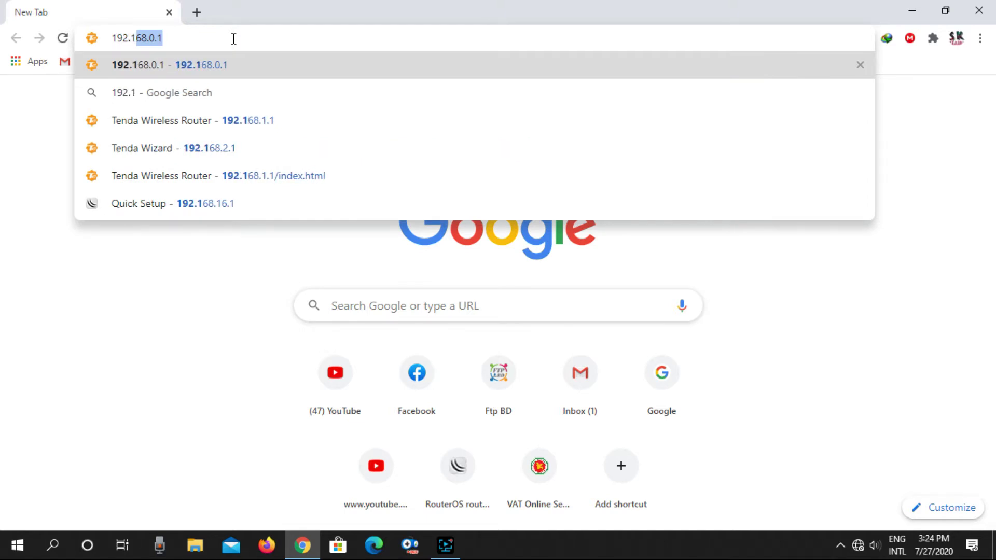
type("68.")
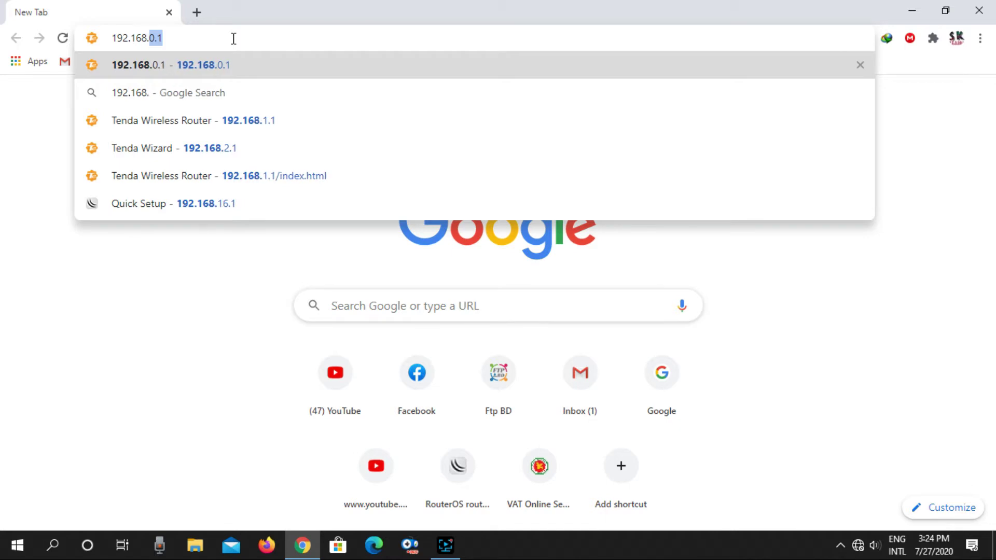
type("0..")
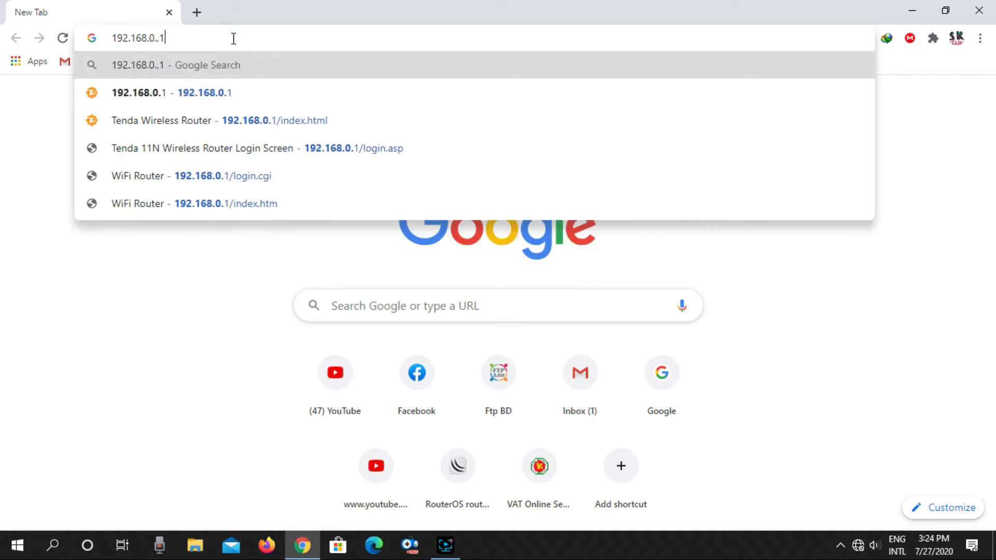
type("1")
- Correct the address to 192.168.0.1 and load the router's setup page
key("BackSpace")
key("BackSpace")
key("BackSpace")
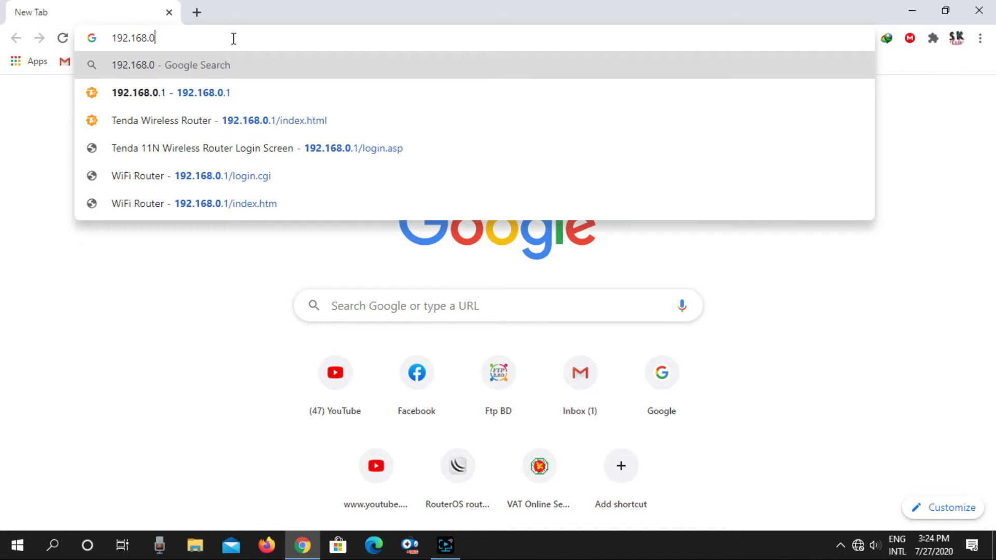
type(".1")
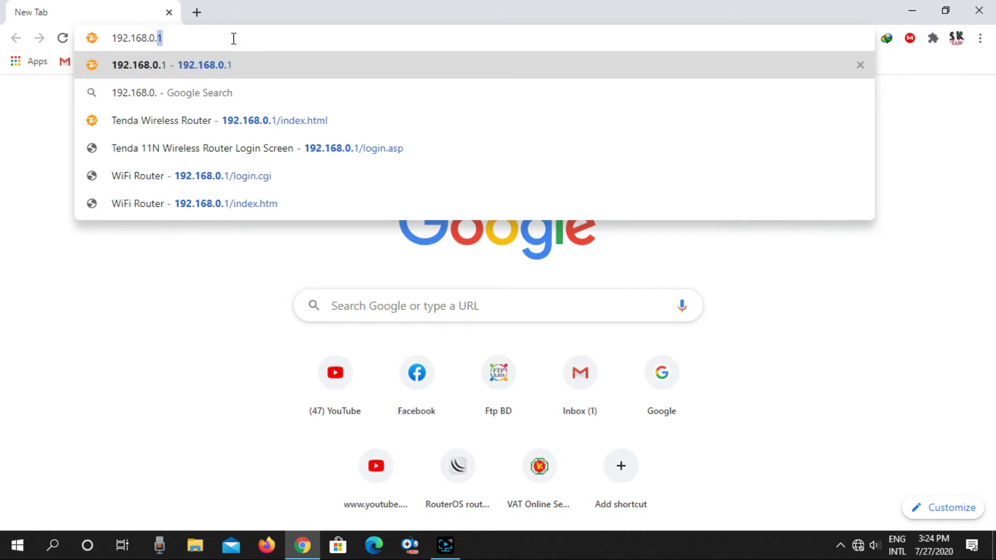
key("Return")
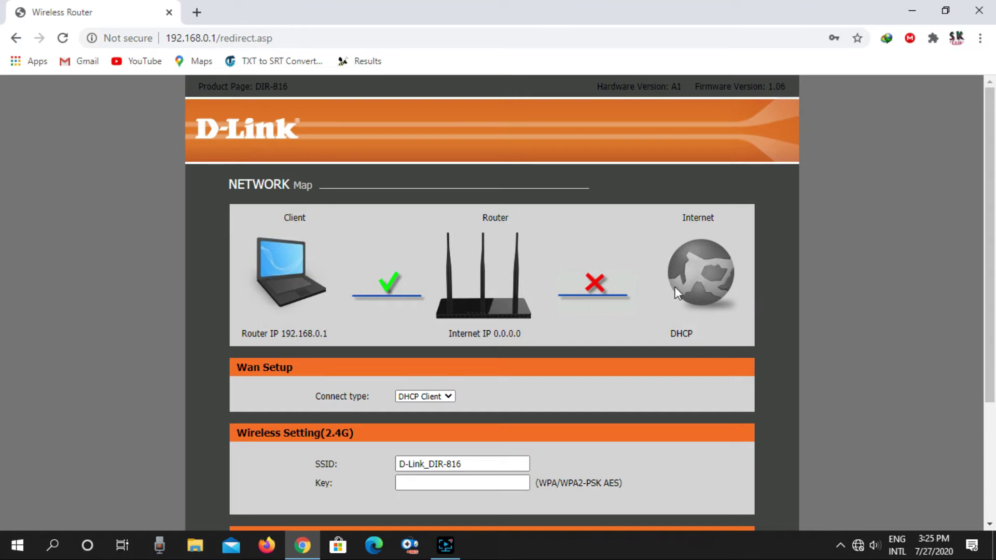
scroll(675, 307, "down", 3)
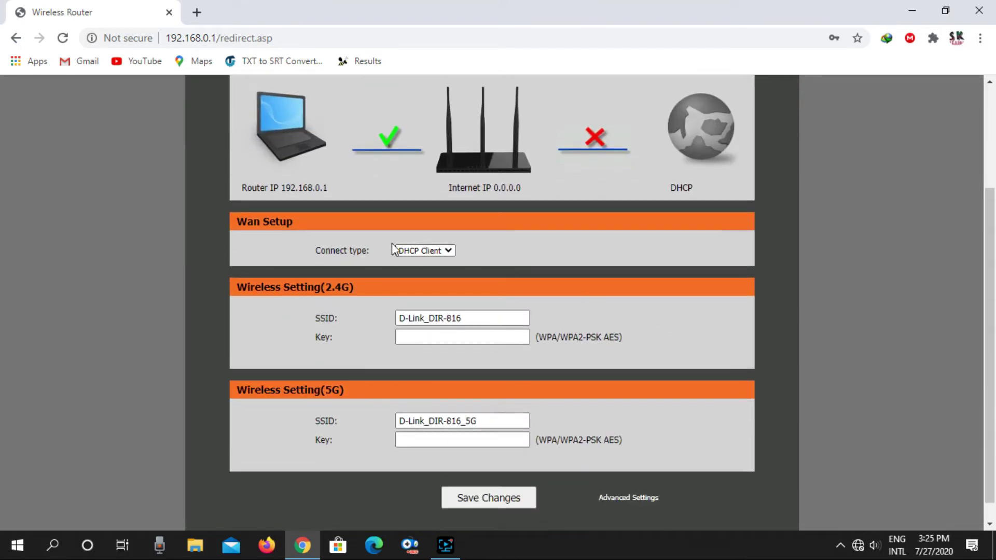
- Switch the WAN connection type to PPPoE and enter the ISP username and password
left_click(415, 255)
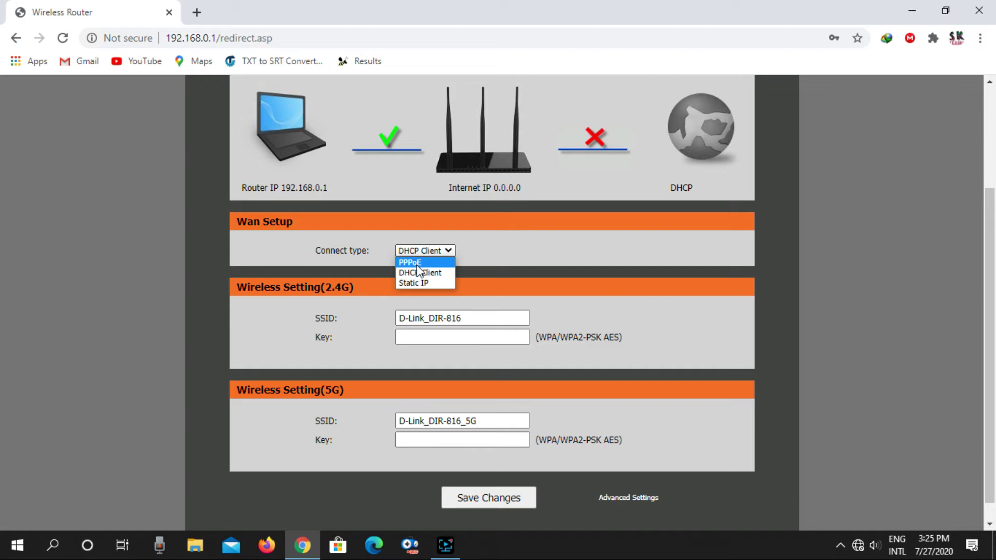
left_click(418, 264)
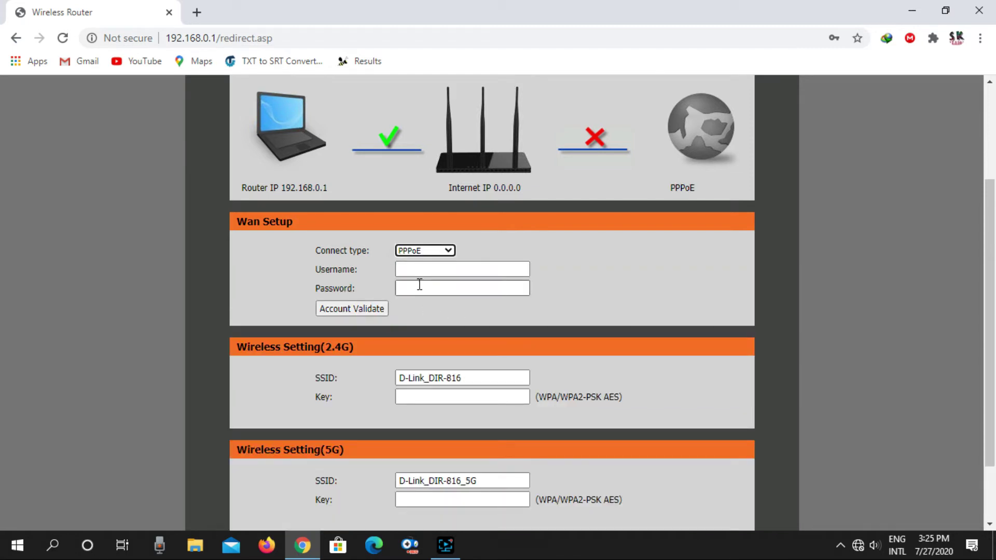
left_click(419, 269)
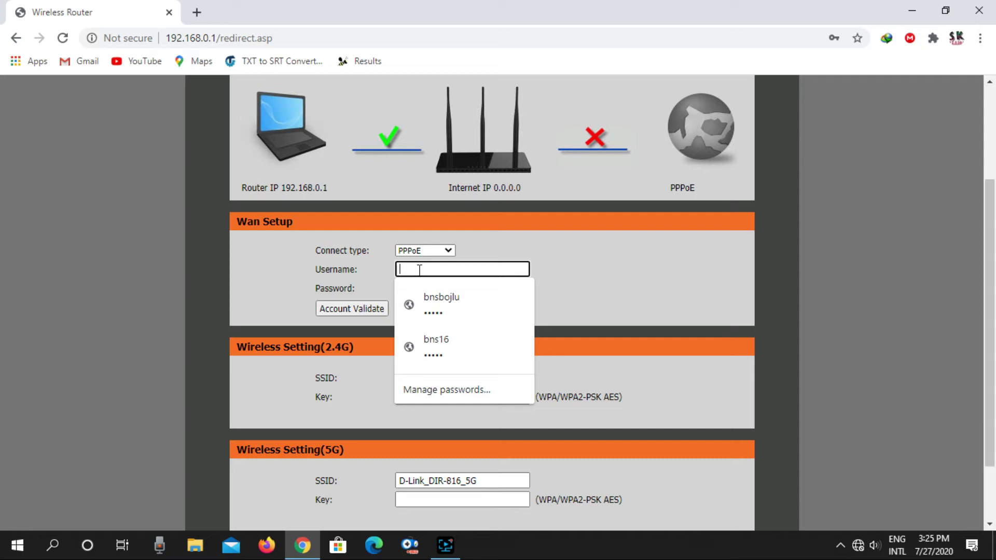
type("b")
type("mama8")
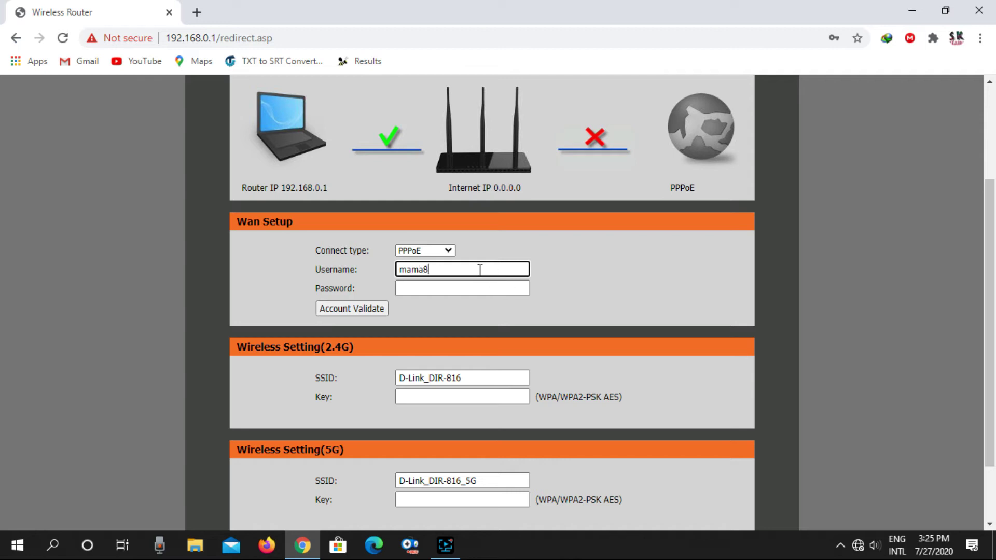
left_click(454, 288)
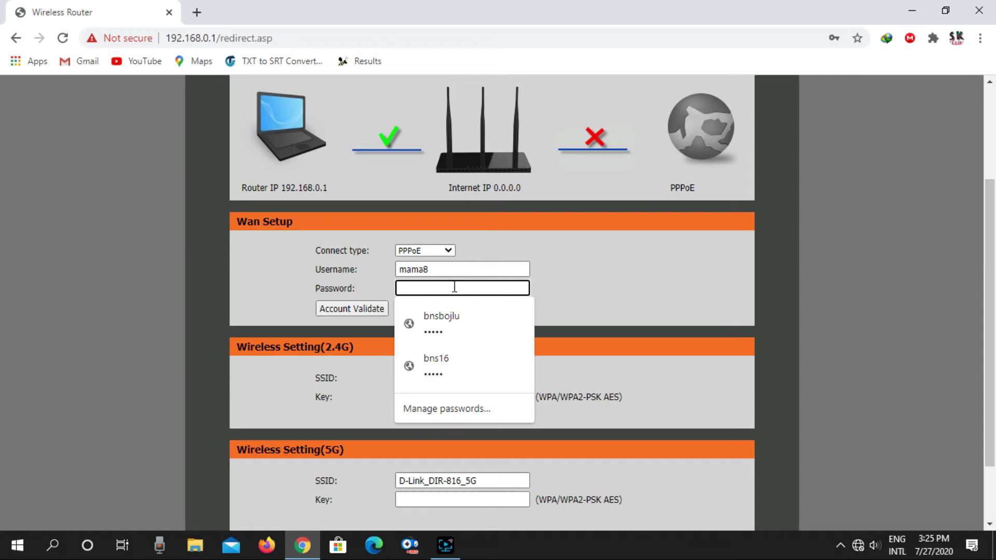
type("••")
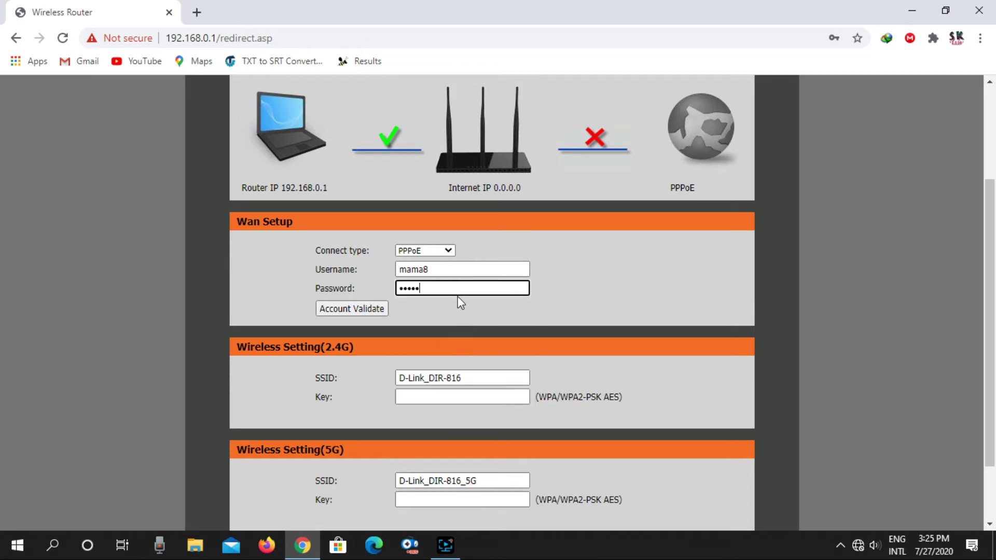
scroll(460, 302, "down", 1)
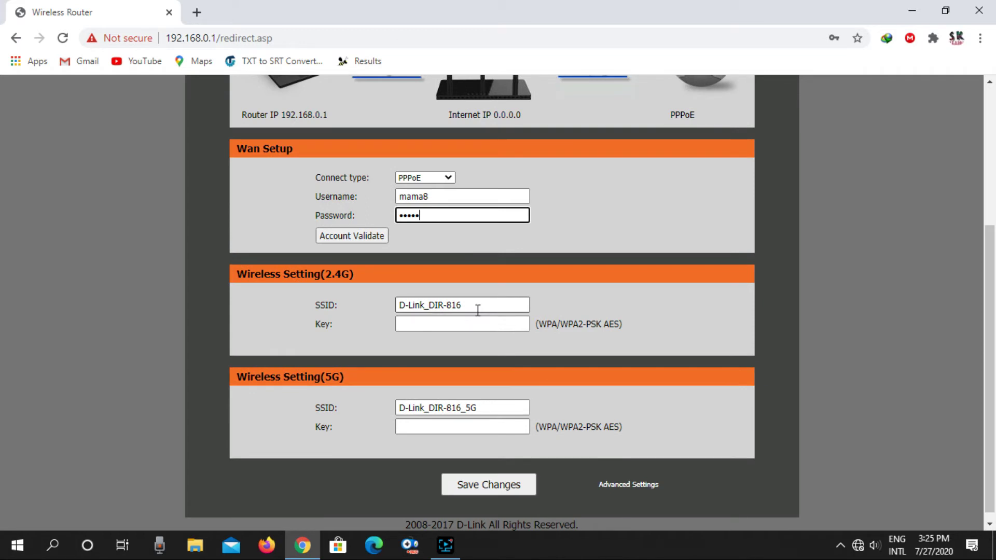
- Clear the old 2.4G network name from the SSID field
left_click(472, 307)
left_click_drag(472, 308, 368, 314)
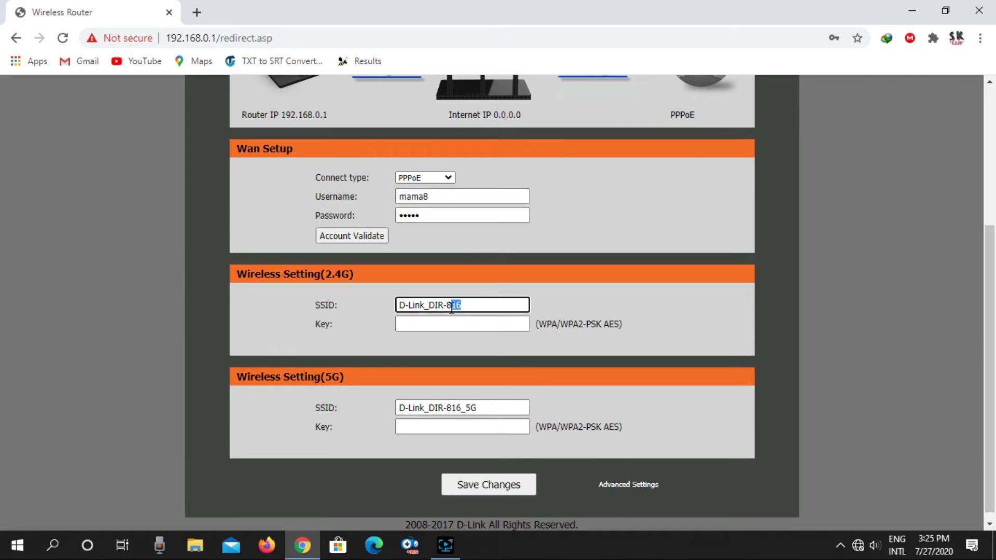
key("BackSpace")
scroll(365, 309, "up", 2)
type("Mus")
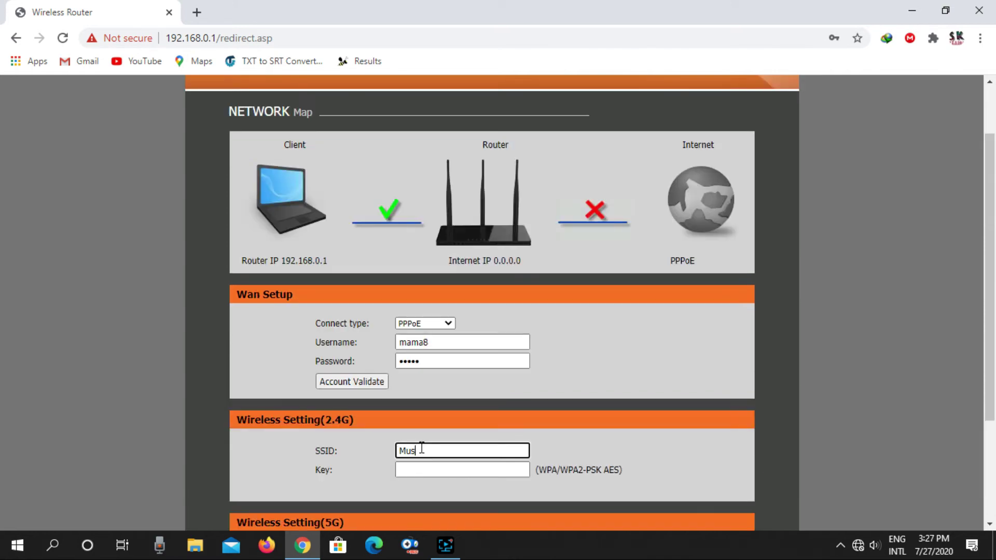
type("harof")
scroll(284, 377, "down", 1)
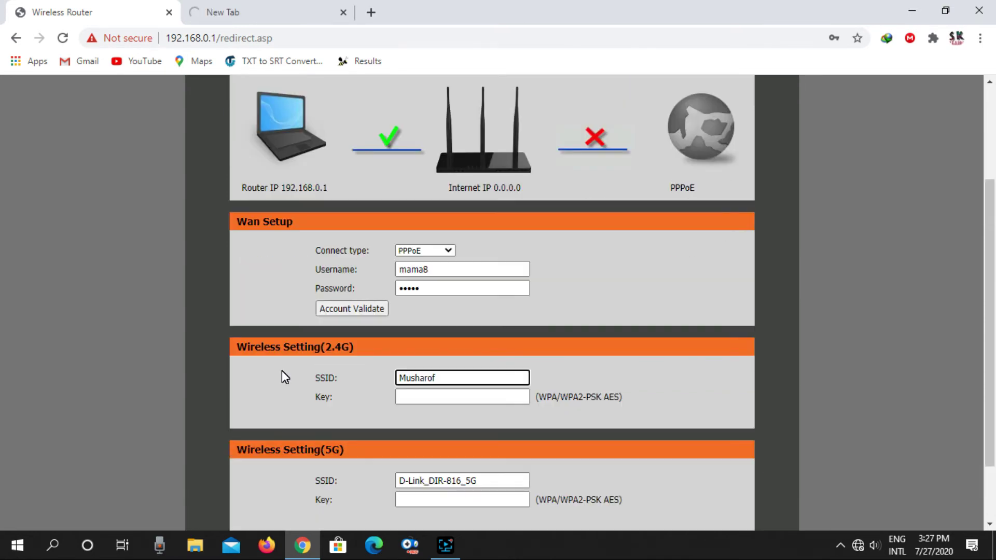
- Enter the new 2.4G Wi-Fi key and save the router settings
left_click(423, 396)
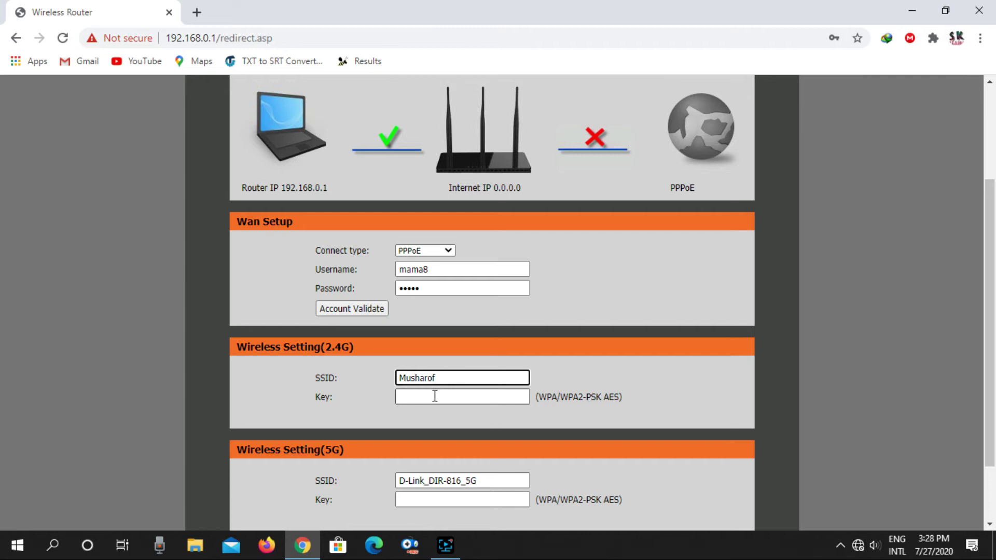
type("88888888")
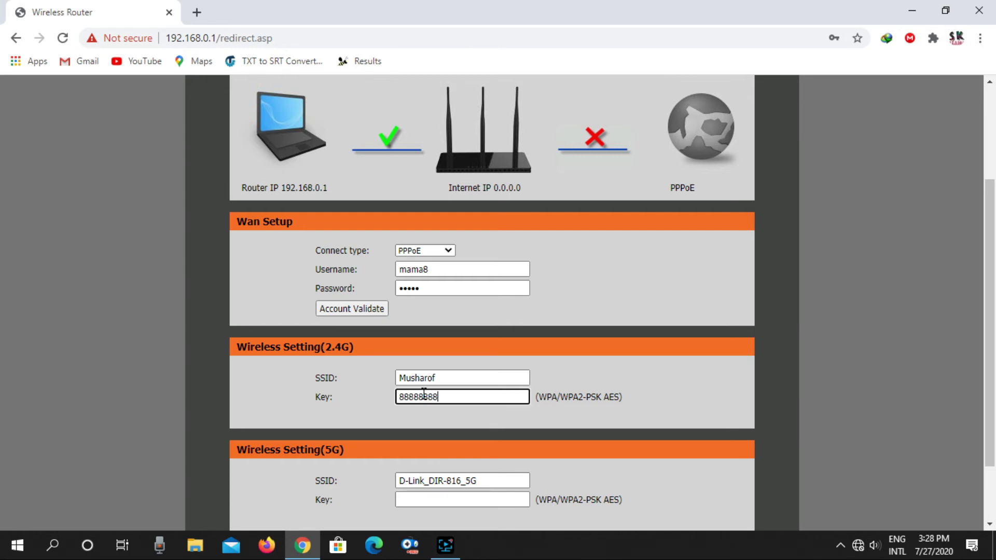
key("BackSpace")
key("BackSpace")
key("BackSpace")
scroll(435, 425, "down", 2)
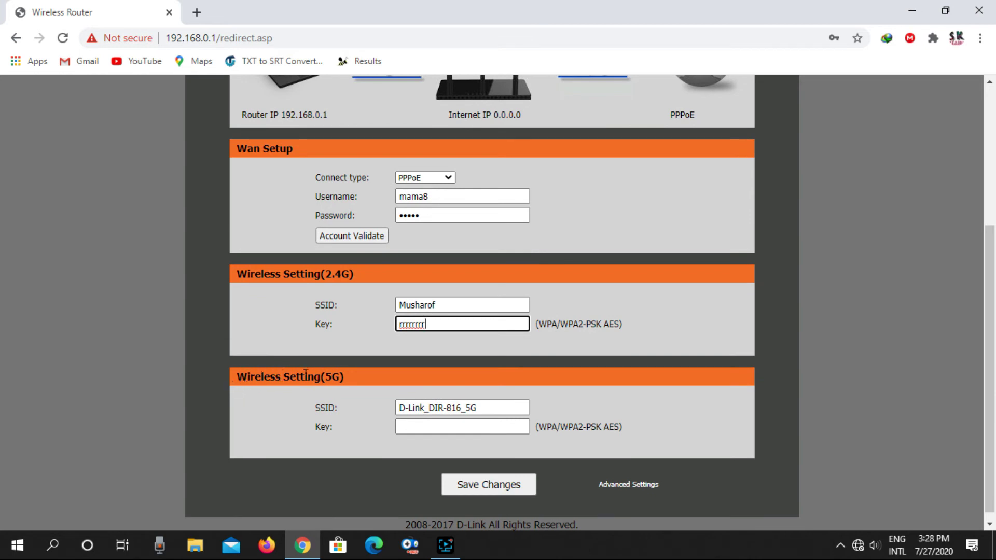
scroll(523, 425, "down", 1)
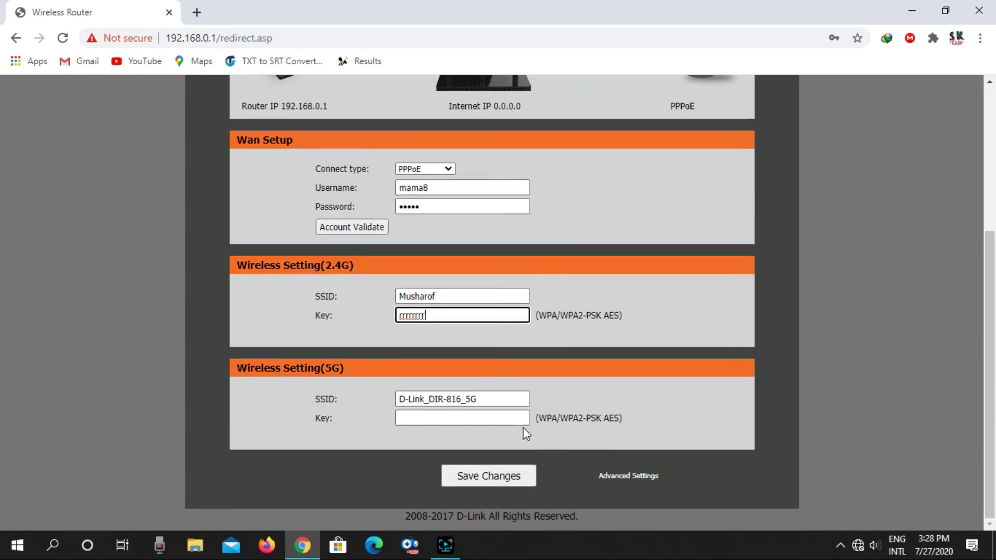
left_click(500, 477)
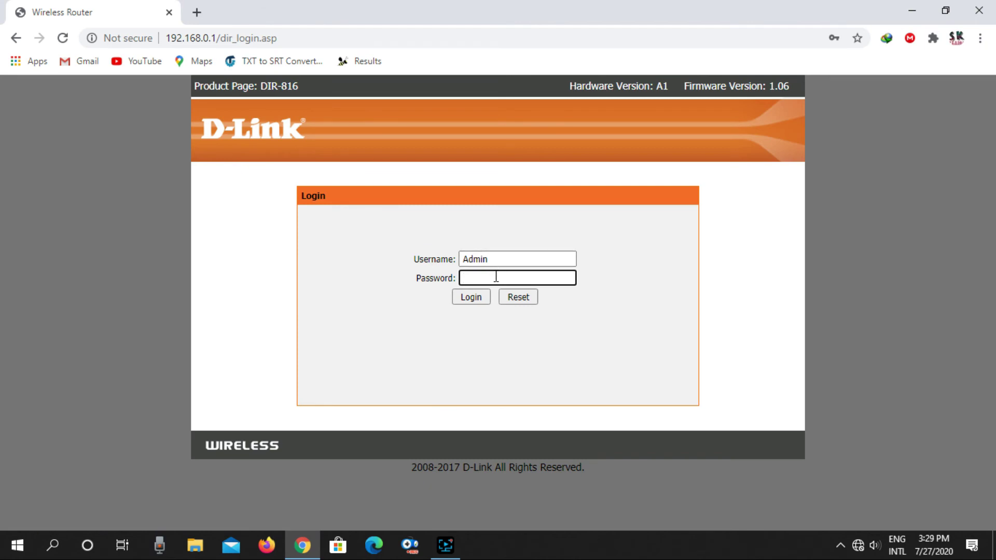
- Enter the router login password after the router returns to its login page
left_click(495, 277)
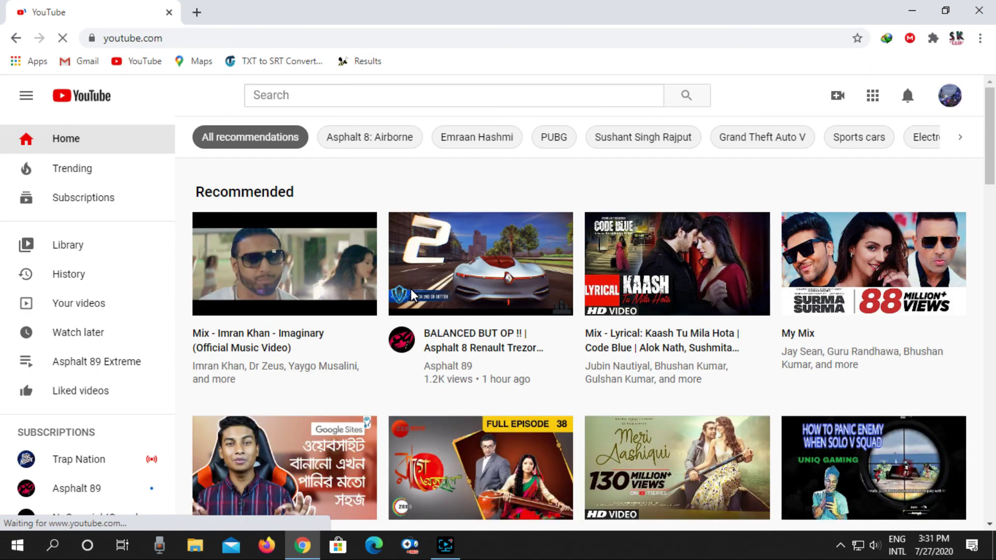
scroll(719, 457, "down", 2)
scroll(687, 451, "down", 3)
scroll(688, 444, "up", 5)
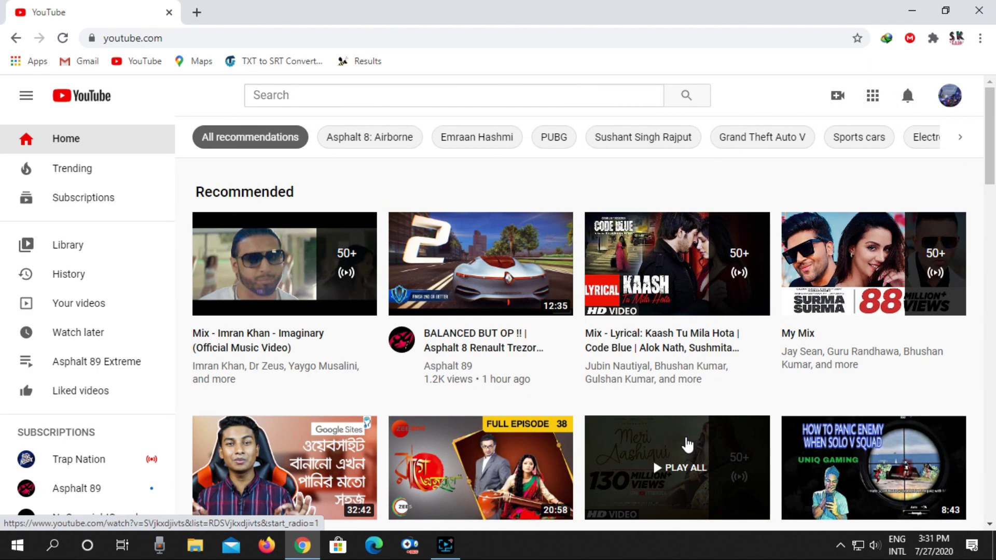